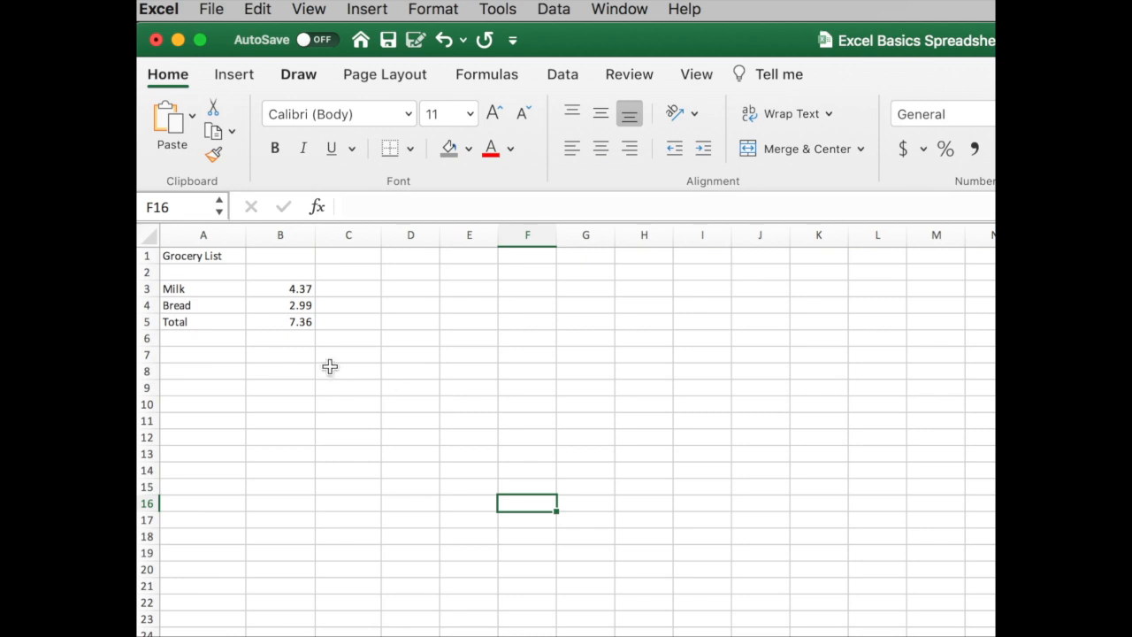
Step: Select single cells one at a time, including the grocery total in B5, several empty cells, the bread price and the Bread label
{"action": "left_click", "coordinate": [293, 323]}
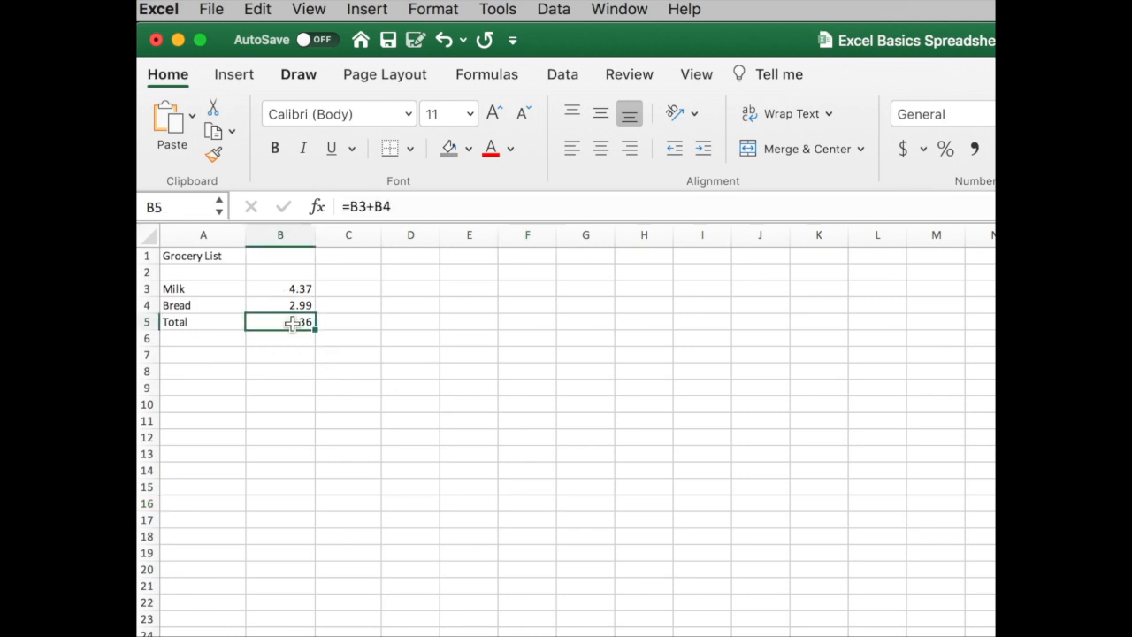
{"action": "left_click", "coordinate": [280, 355]}
{"action": "left_click", "coordinate": [403, 358]}
{"action": "left_click", "coordinate": [362, 387]}
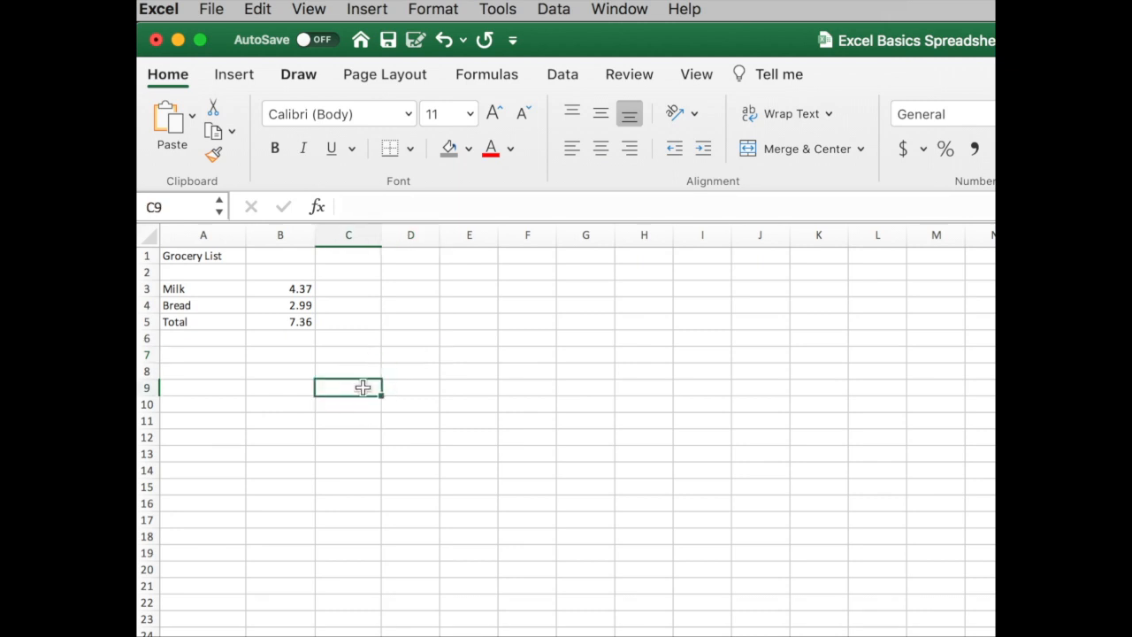
{"action": "left_click", "coordinate": [295, 387]}
{"action": "left_click", "coordinate": [293, 306]}
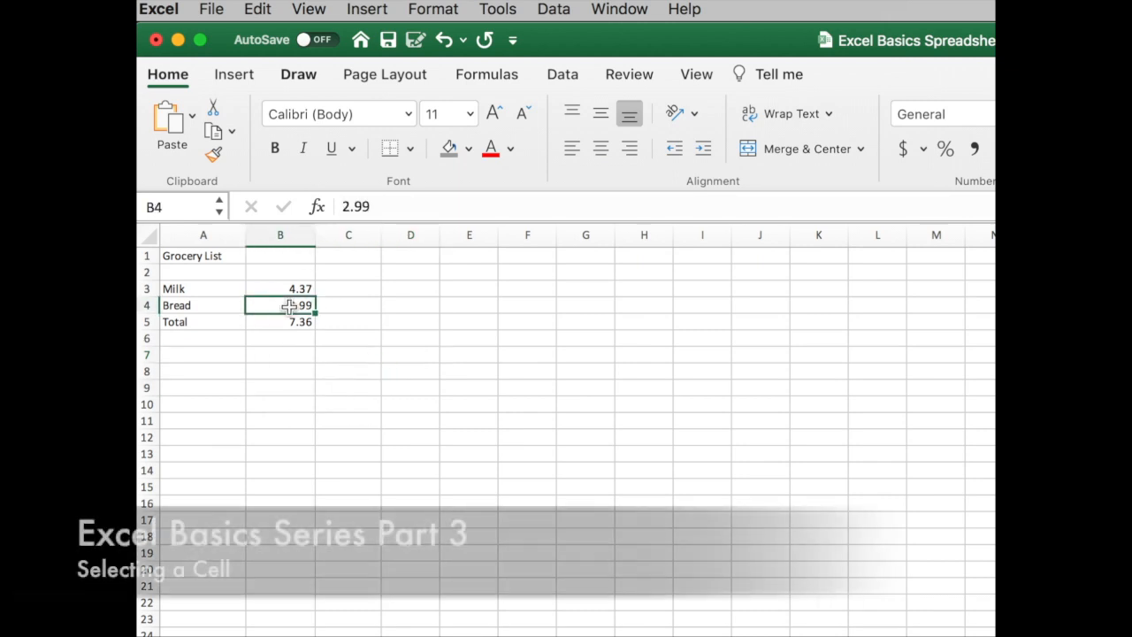
{"action": "left_click", "coordinate": [205, 306]}
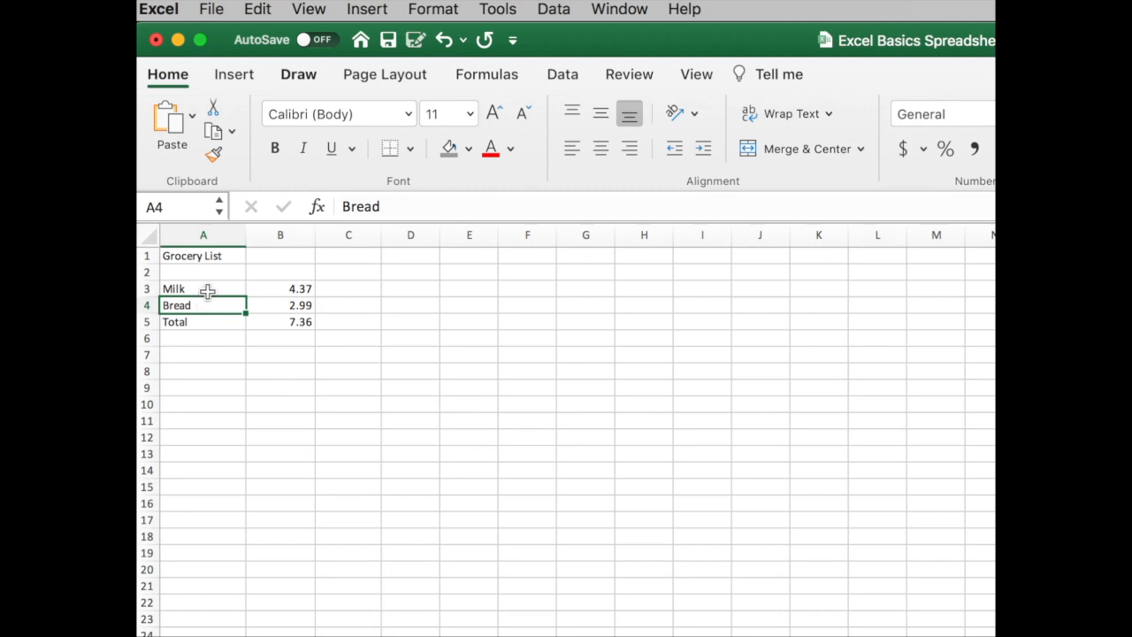
Step: Select the cell ranges A3:B5, B3:B4 and A5:B5 in turn, and clear the selection on an empty cell
{"action": "left_click", "coordinate": [210, 287]}
{"action": "left_click_drag", "start_coordinate": [210, 286], "coordinate": [268, 320]}
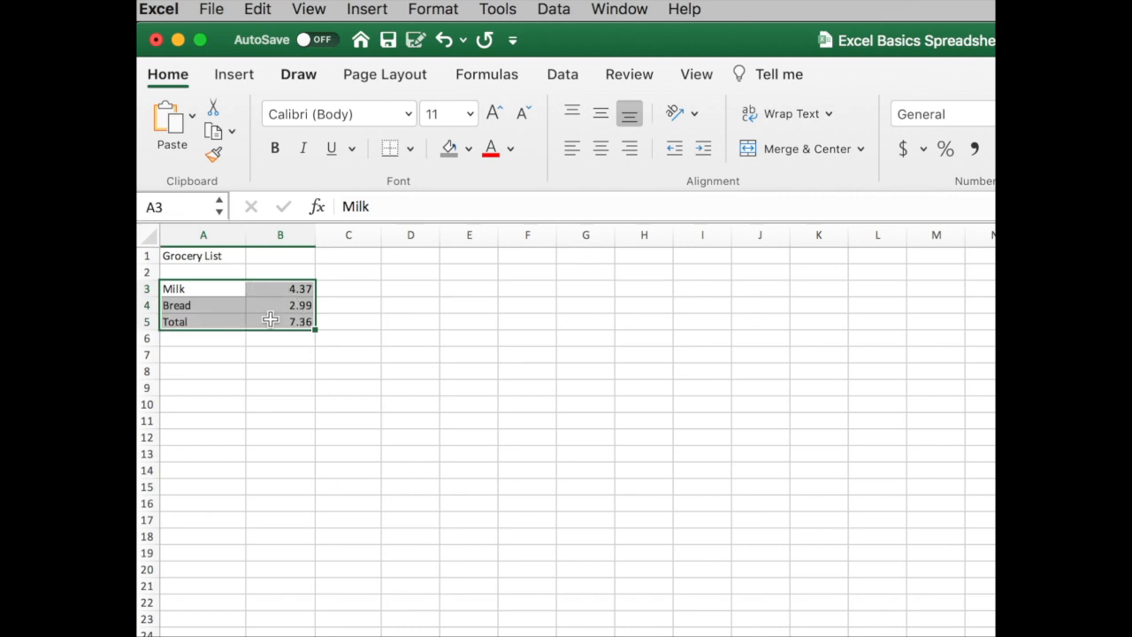
{"action": "left_click", "coordinate": [359, 334]}
{"action": "left_click_drag", "start_coordinate": [292, 289], "coordinate": [286, 305]}
{"action": "left_click_drag", "start_coordinate": [219, 321], "coordinate": [279, 322]}
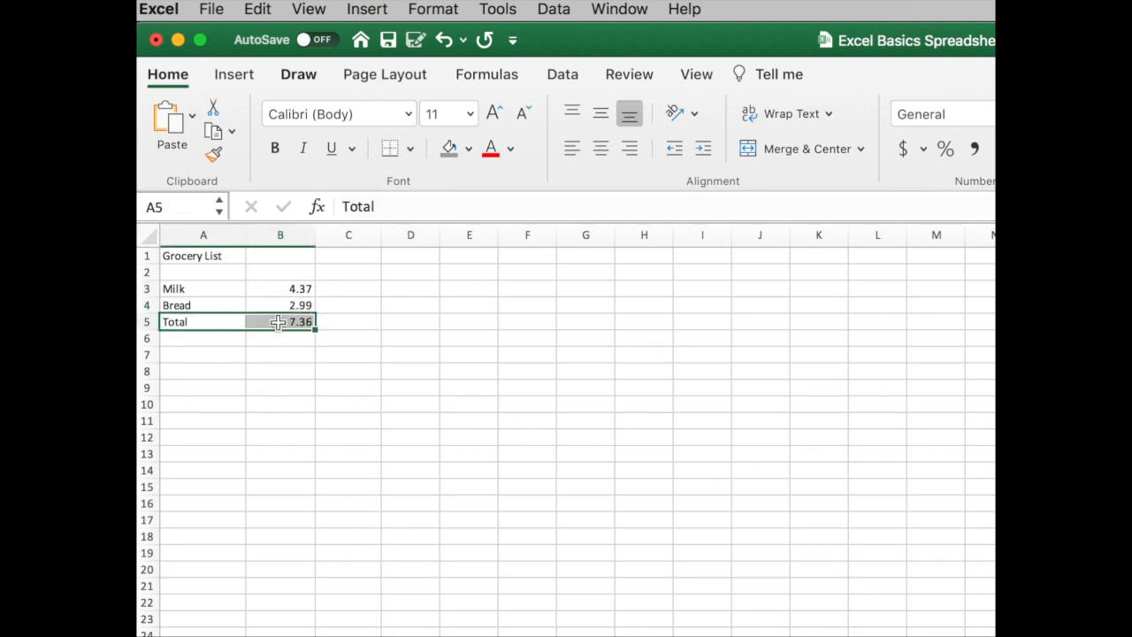
{"action": "left_click", "coordinate": [397, 357]}
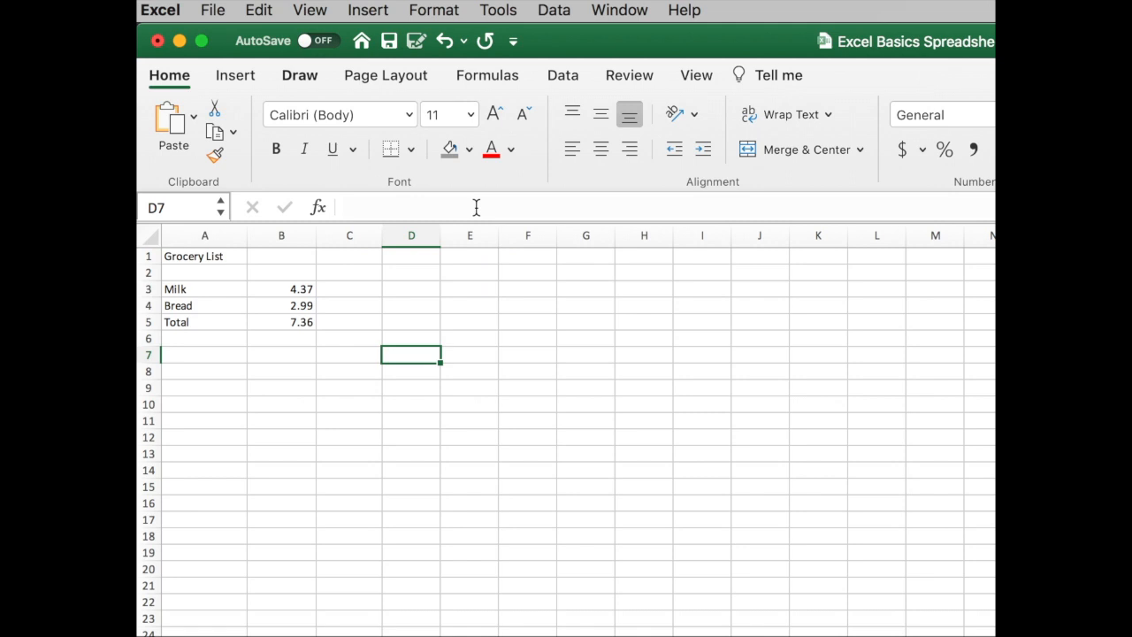
Step: View the underlying contents of the bread and milk price cells, the empty cell C3 and the title cell A1
{"action": "left_click", "coordinate": [301, 306]}
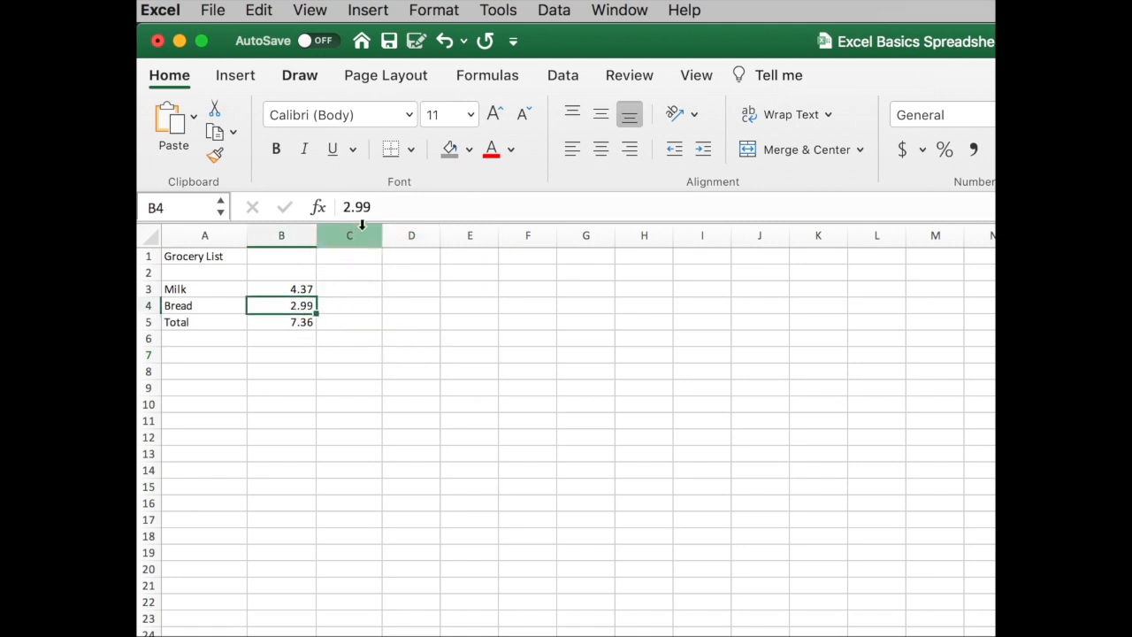
{"action": "left_click", "coordinate": [301, 289]}
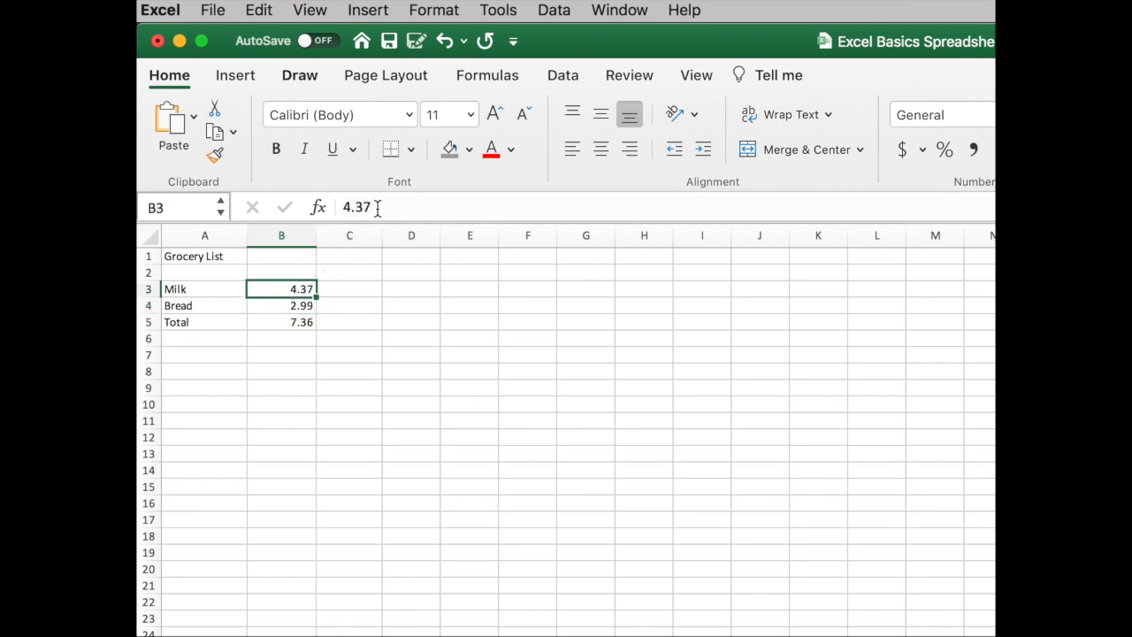
{"action": "left_click", "coordinate": [360, 288]}
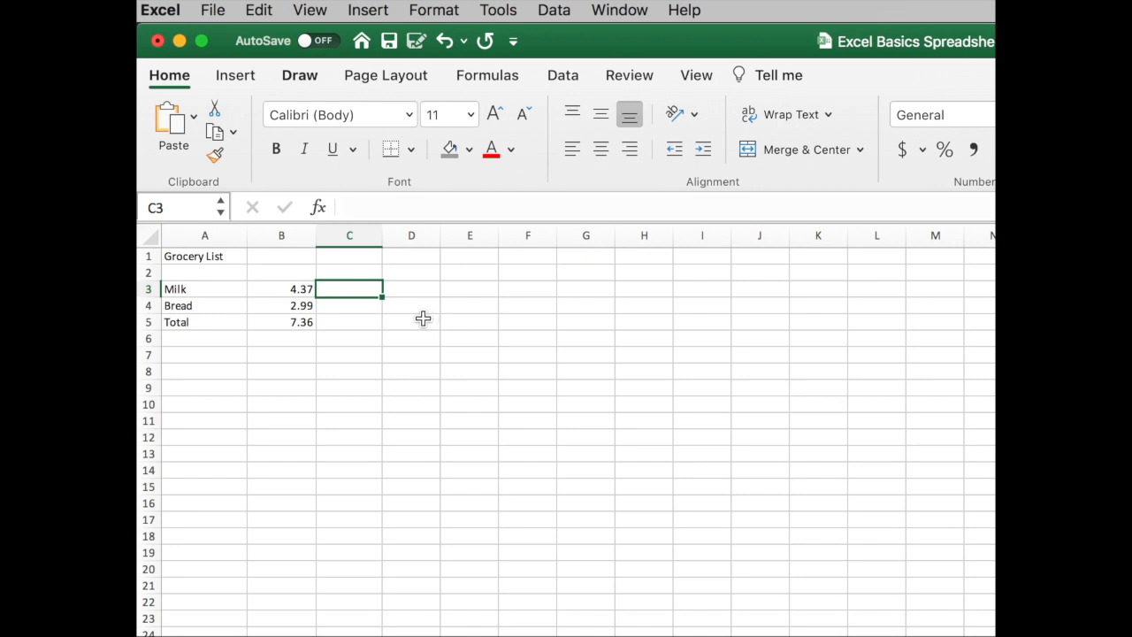
{"action": "left_click", "coordinate": [229, 257]}
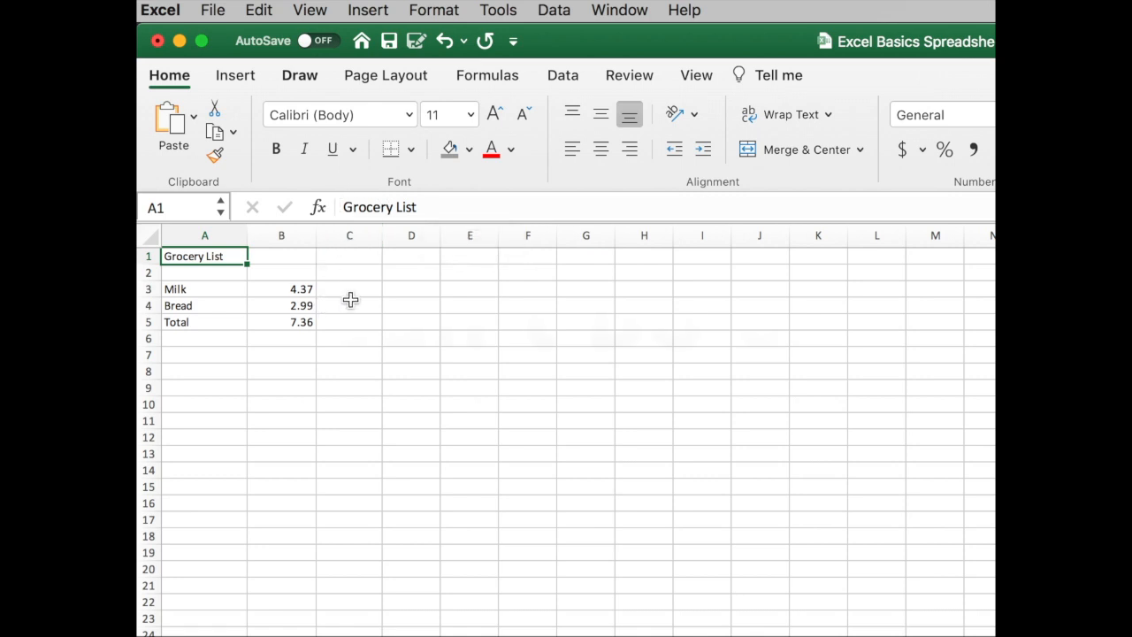
Step: Examine the Total formula in B5 and the milk and bread price cells it references, leaving the formula as it is
{"action": "left_click", "coordinate": [305, 290]}
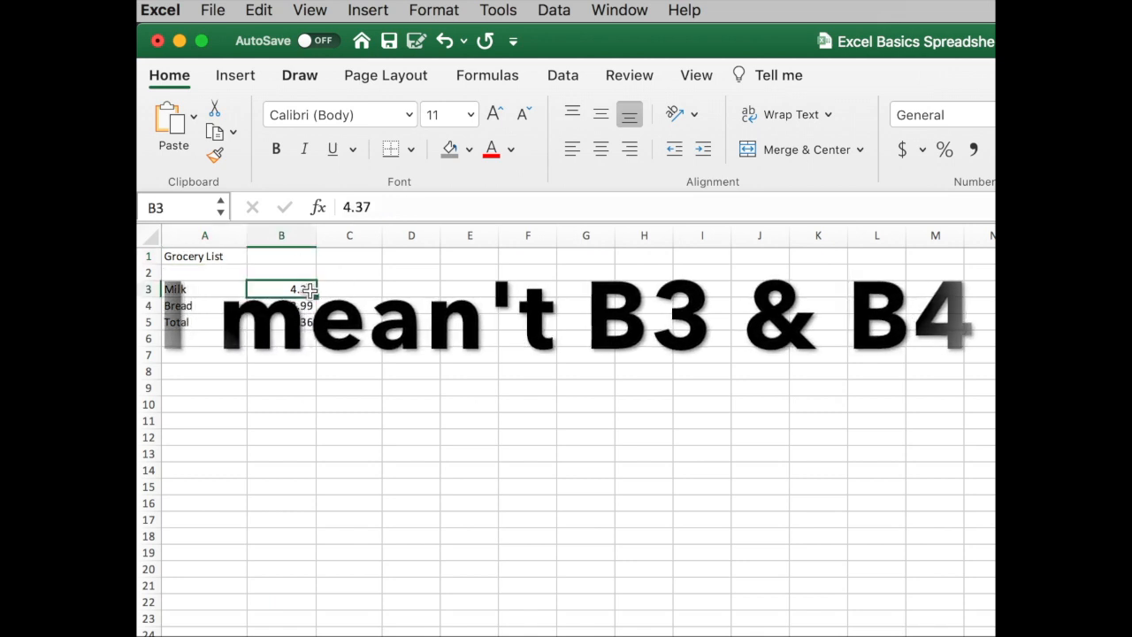
{"action": "left_click", "coordinate": [305, 305]}
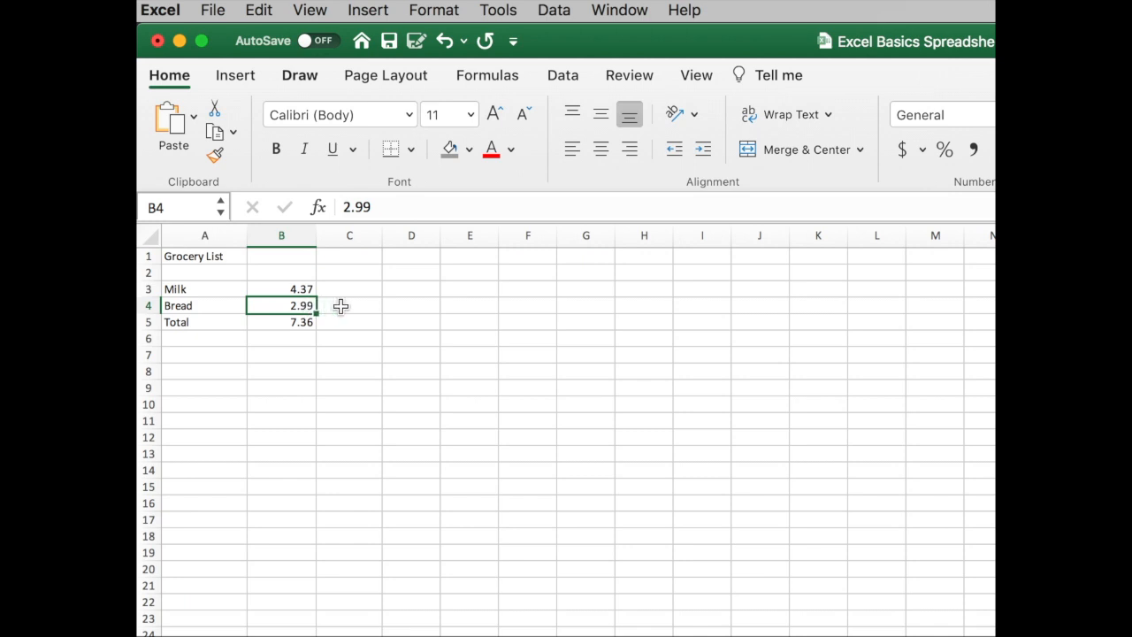
{"action": "left_click", "coordinate": [305, 321]}
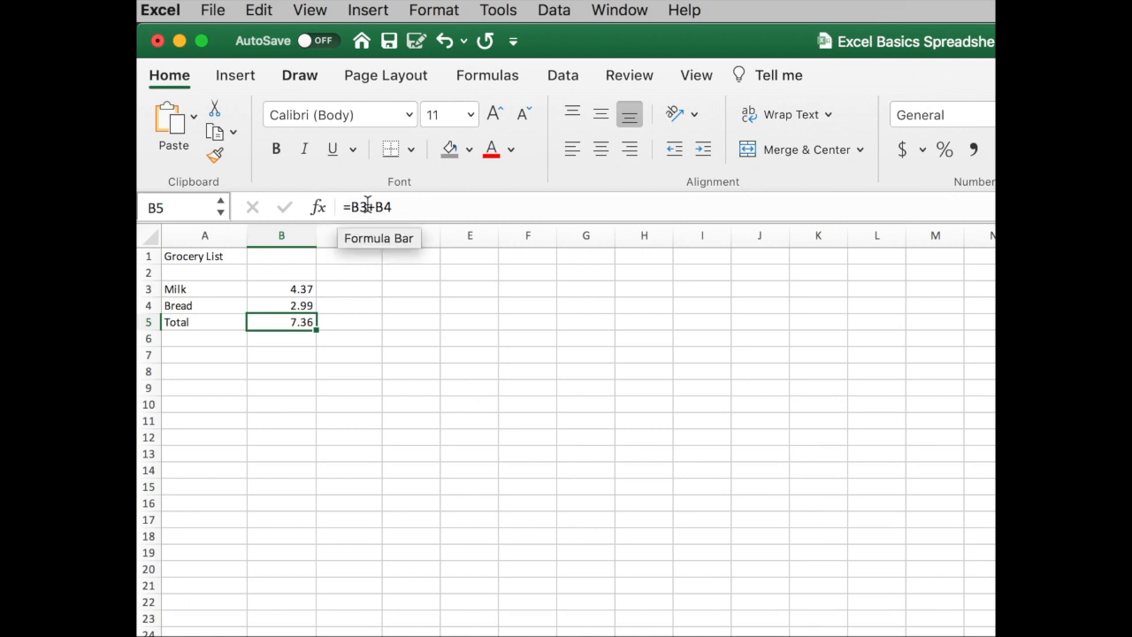
{"action": "left_click_drag", "start_coordinate": [400, 206], "coordinate": [328, 205]}
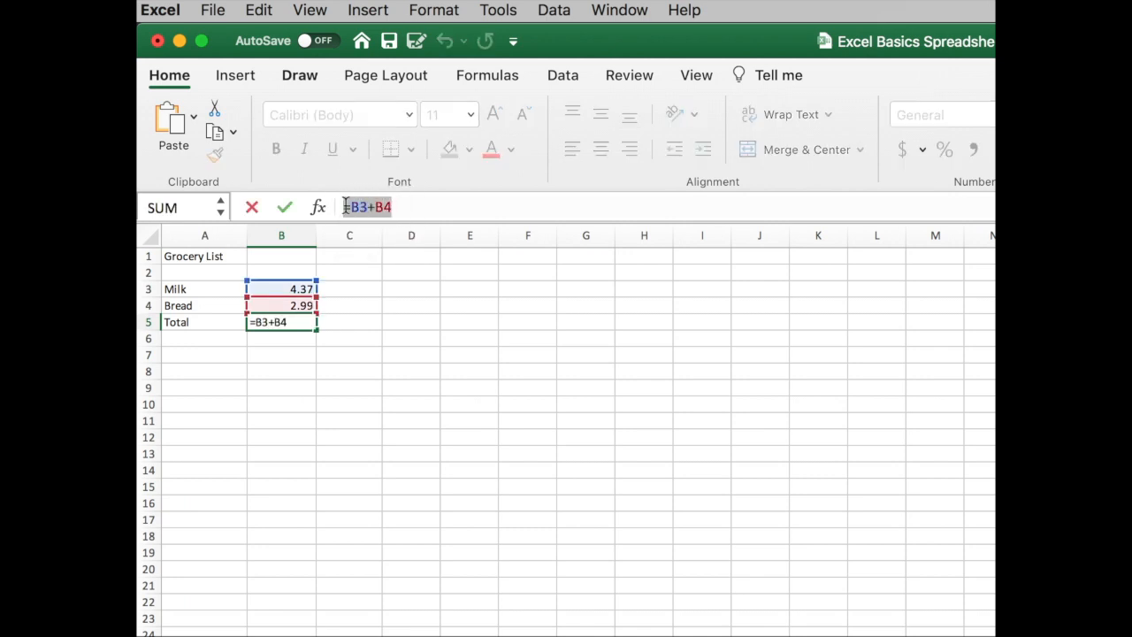
{"action": "key", "text": "Escape"}
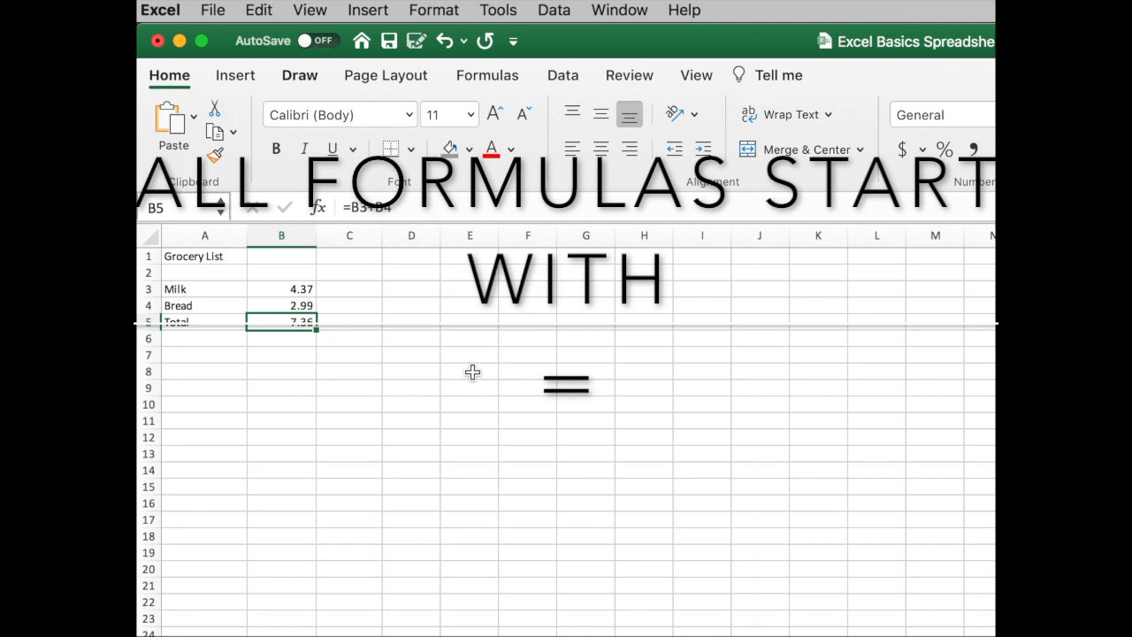
{"action": "left_click", "coordinate": [297, 354]}
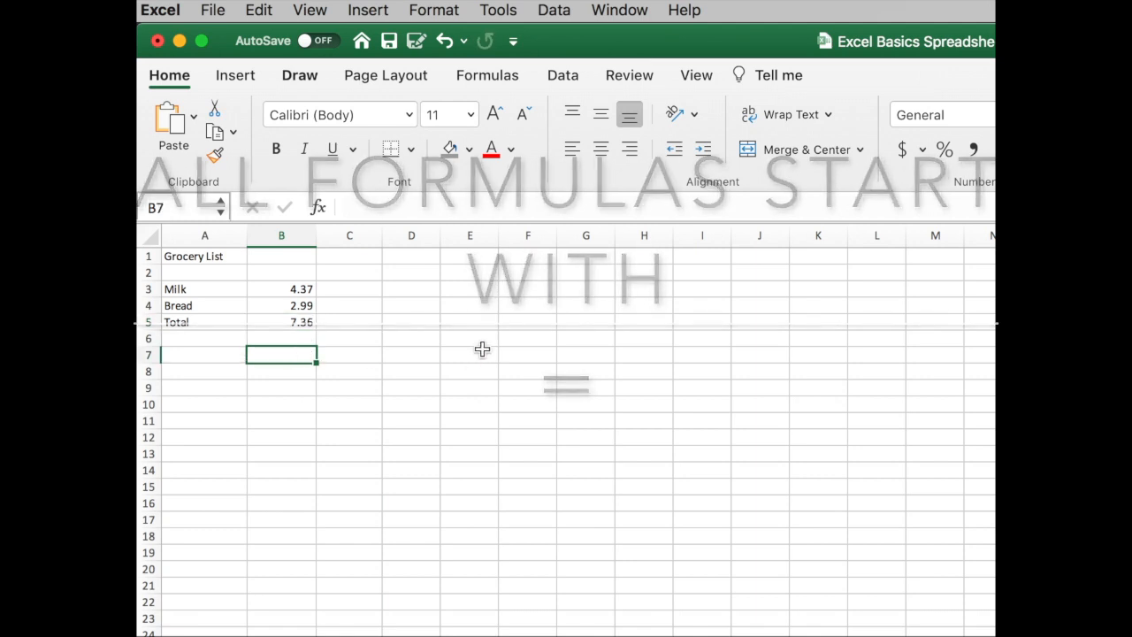
{"action": "type", "text": "="}
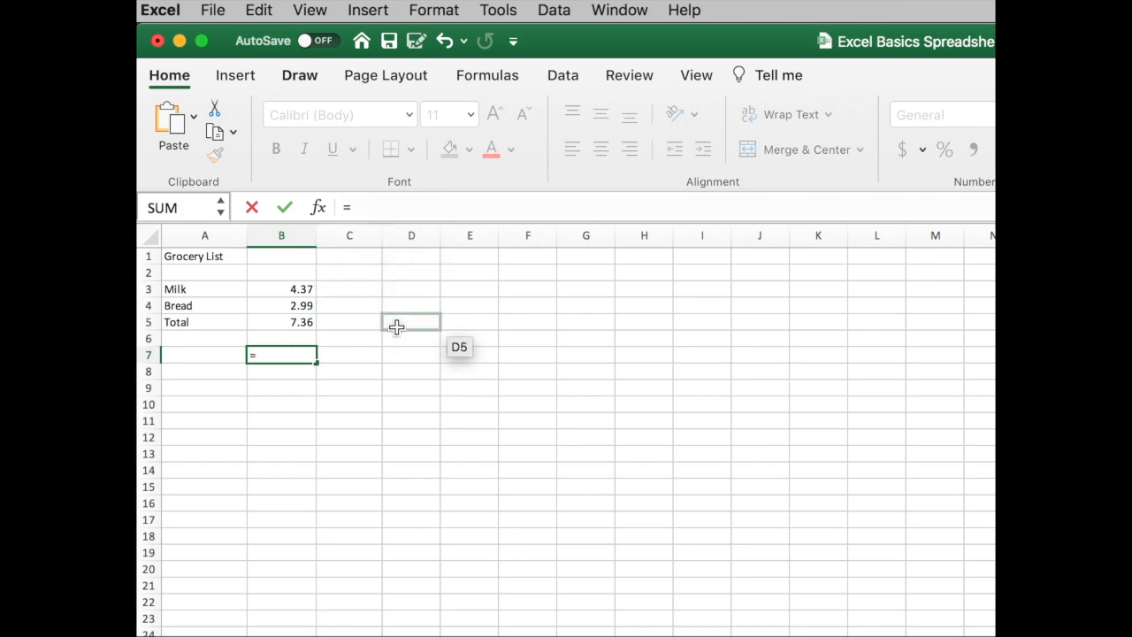
{"action": "key", "text": "Escape"}
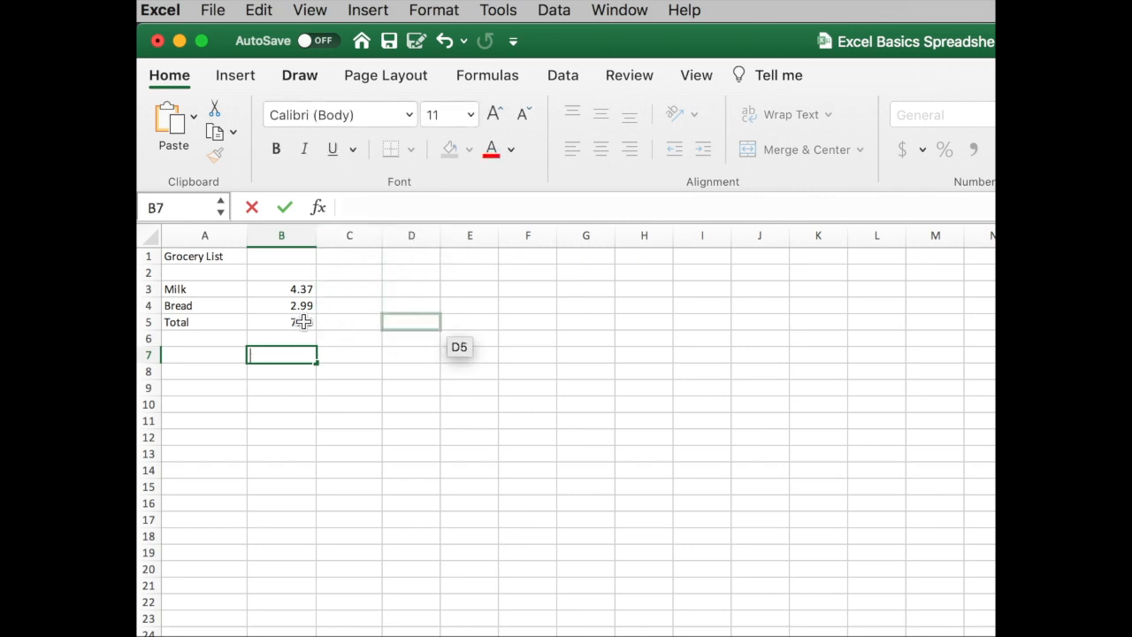
Step: Try a milk price of 5 in B3 to test the Total formula in B5, and undo the change
{"action": "left_click", "coordinate": [301, 322]}
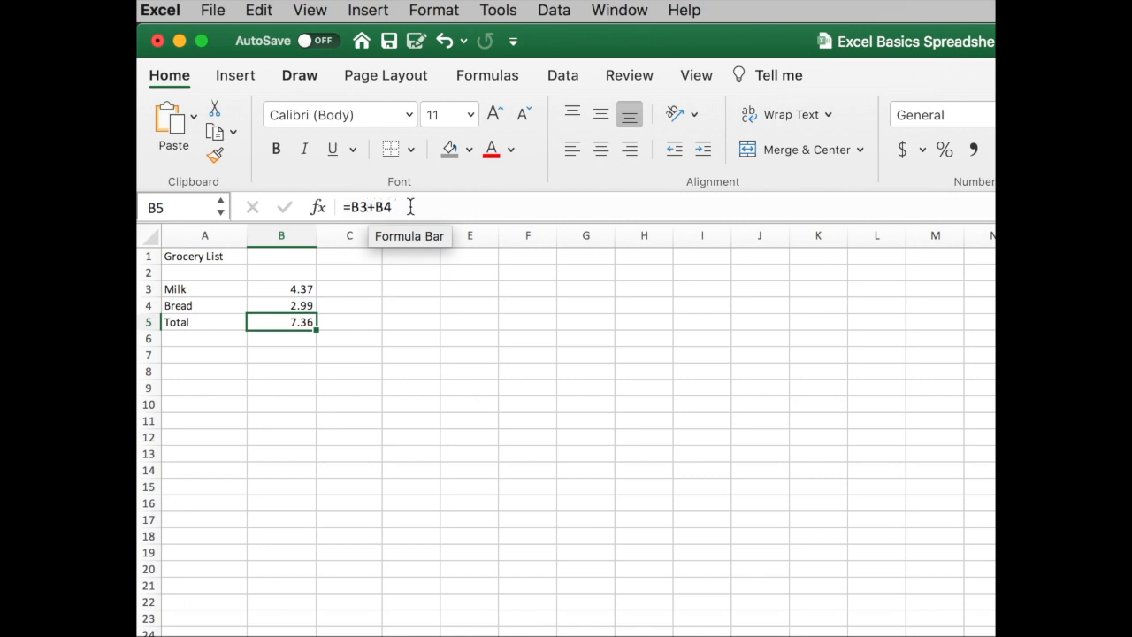
{"action": "left_click", "coordinate": [354, 322]}
{"action": "left_click", "coordinate": [301, 289]}
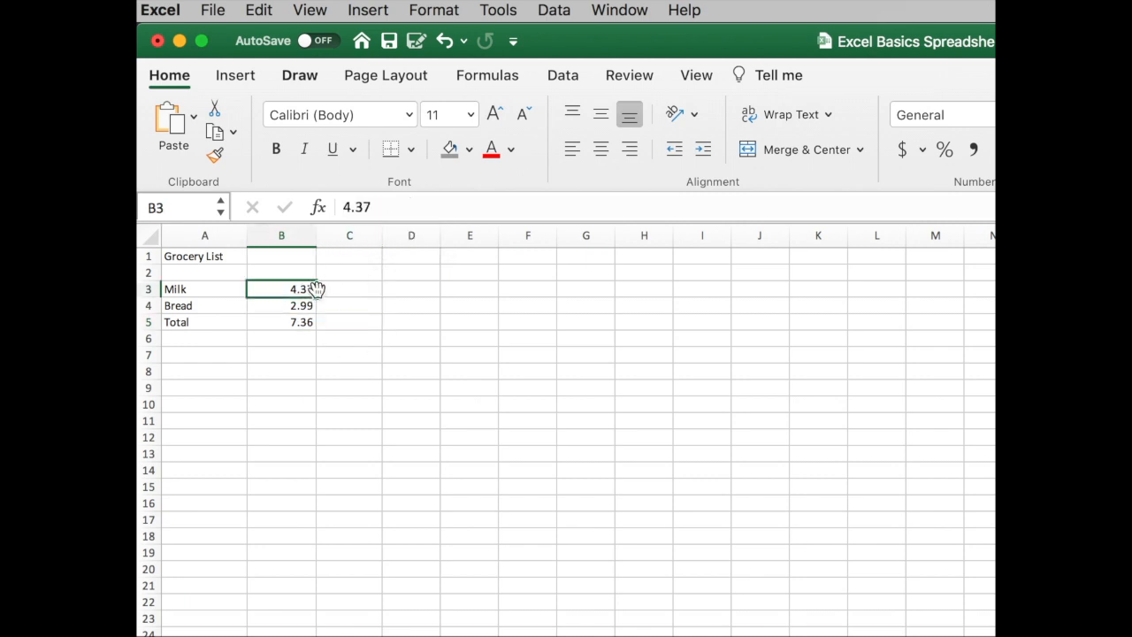
{"action": "type", "text": "5"}
{"action": "key", "text": "Return"}
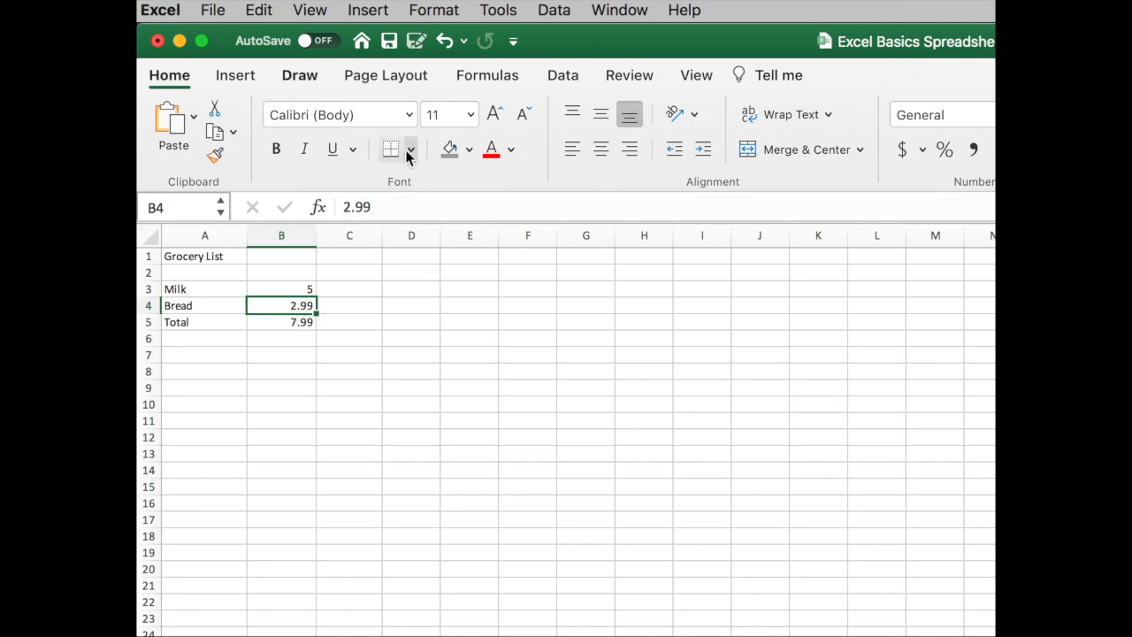
{"action": "left_click", "coordinate": [443, 40]}
Step: Enter B3+B4 in cell B7 without a leading equals sign
{"action": "left_click", "coordinate": [300, 353]}
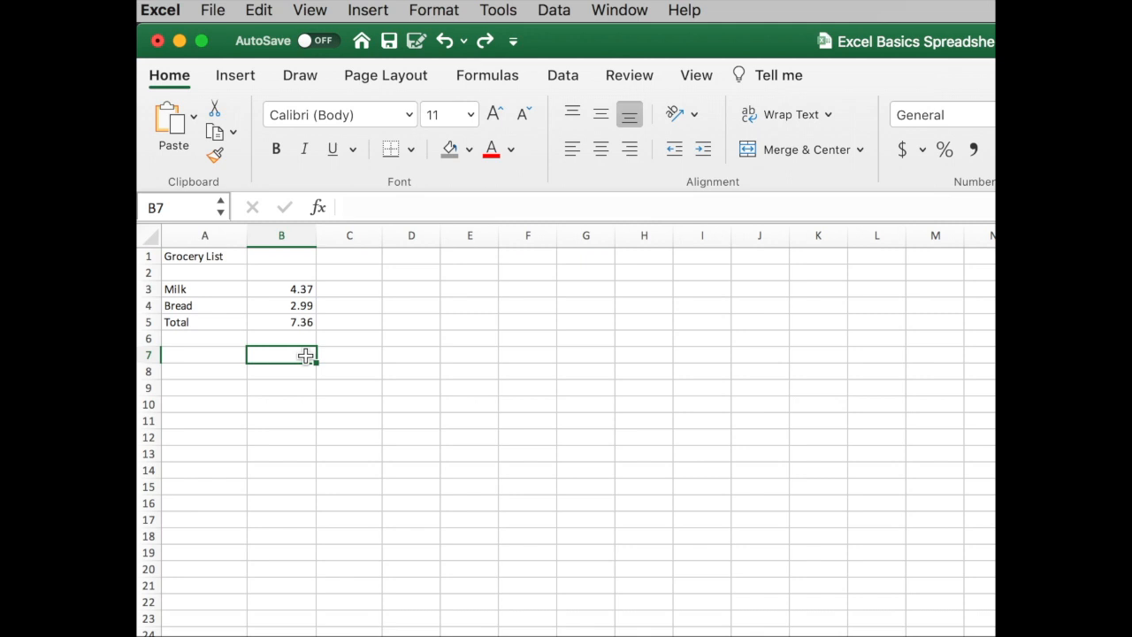
{"action": "type", "text": "B3+B4"}
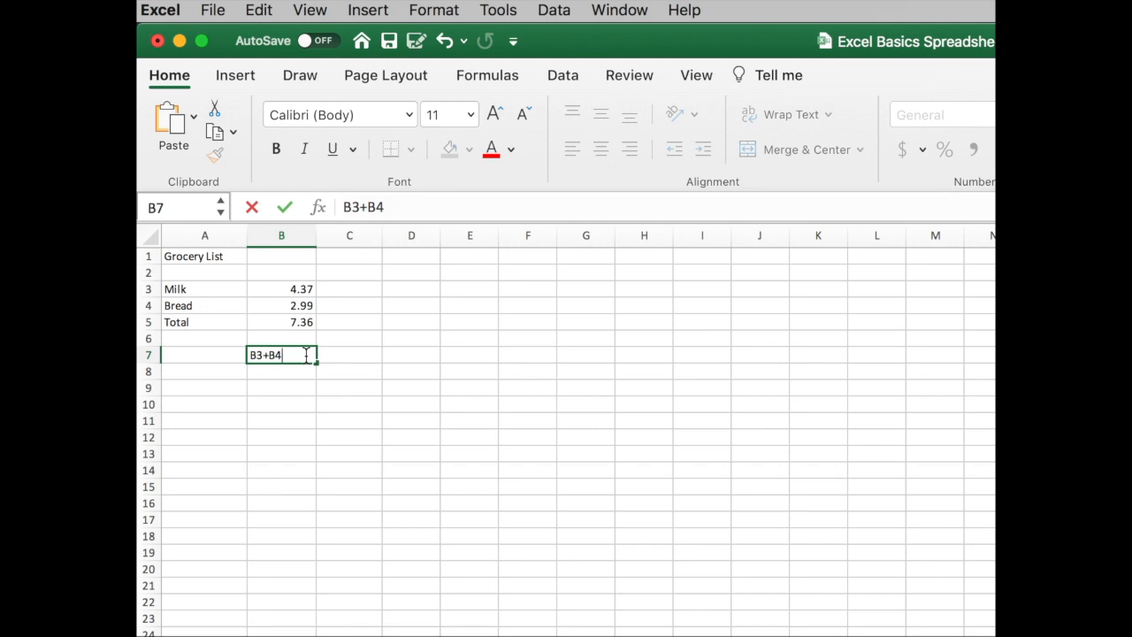
{"action": "key", "text": "Return"}
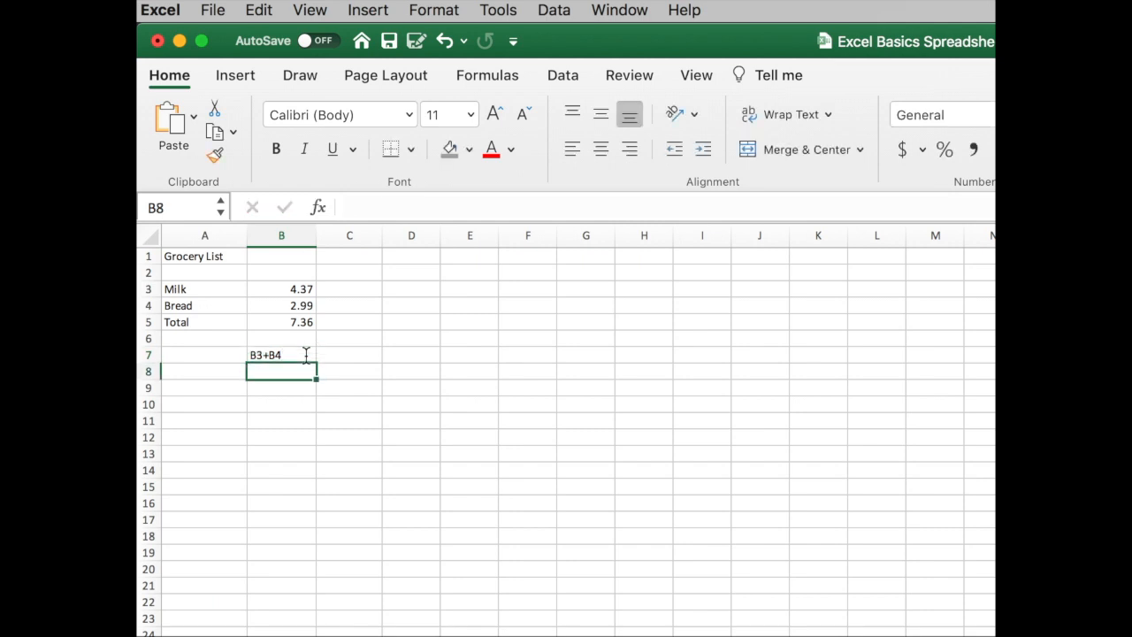
Step: Compare the contents of B7 with the Total formula in B5
{"action": "left_click", "coordinate": [305, 354]}
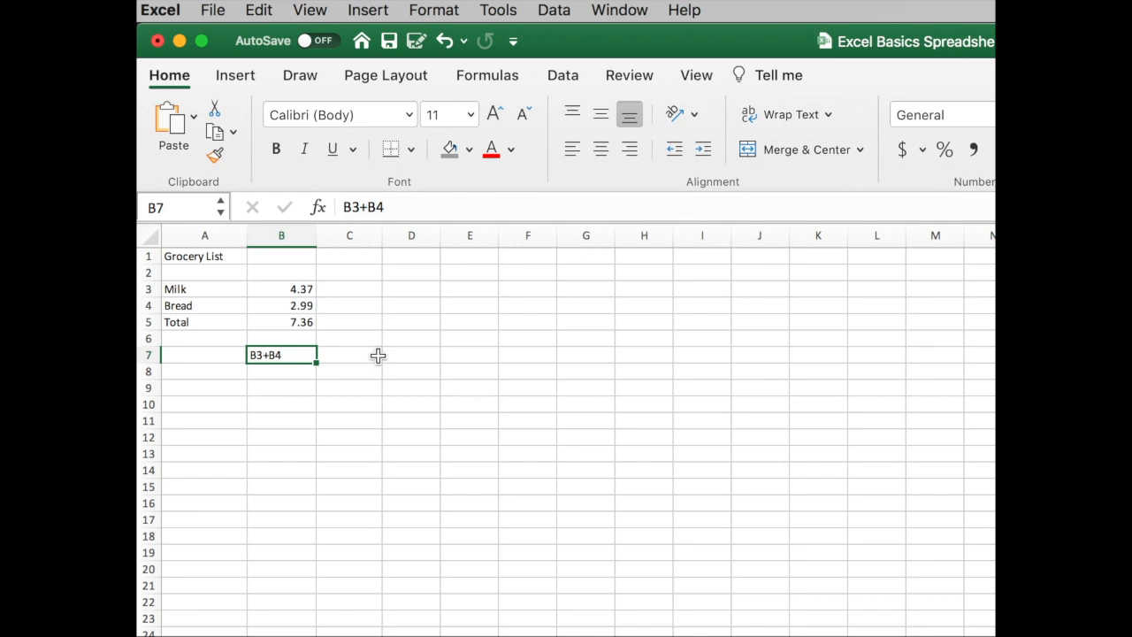
{"action": "left_click", "coordinate": [304, 322]}
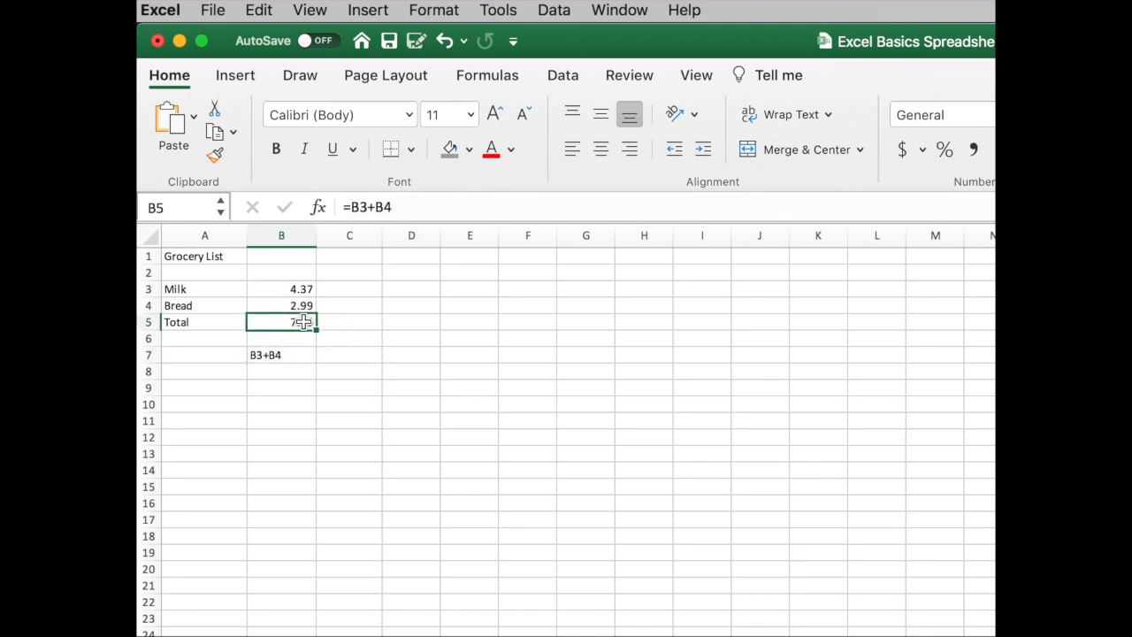
{"action": "left_click", "coordinate": [306, 356]}
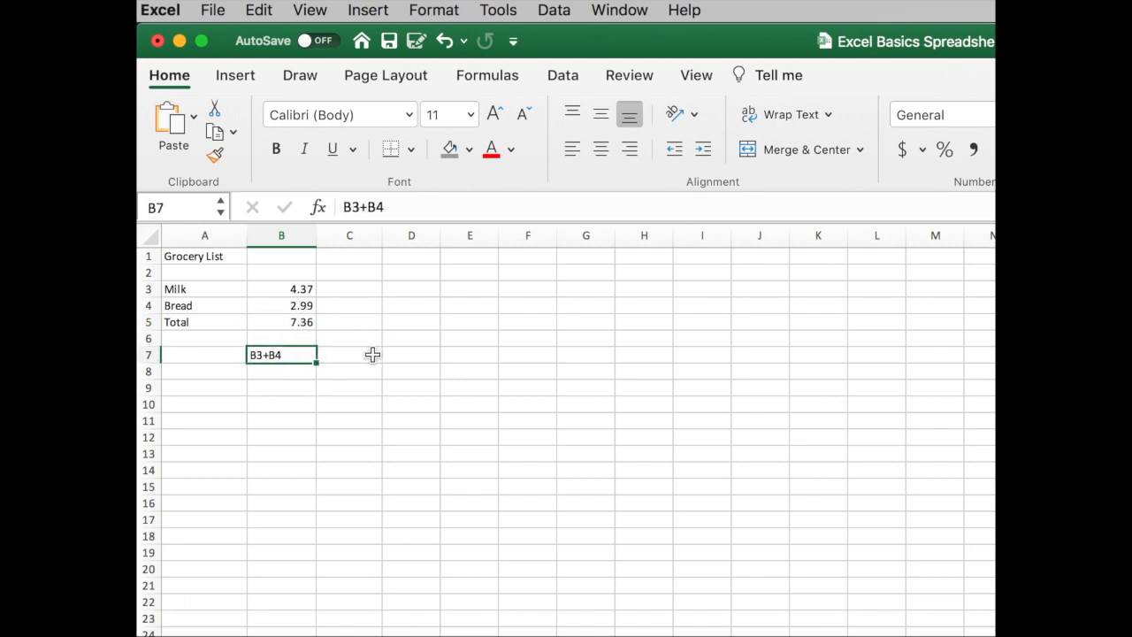
{"action": "left_click", "coordinate": [373, 355]}
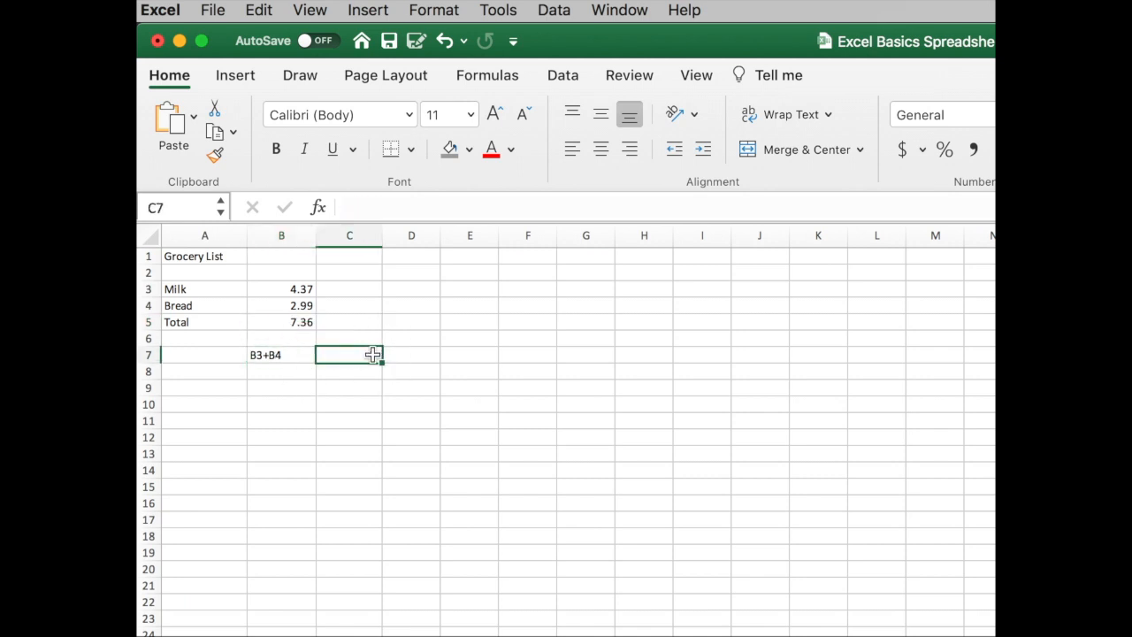
{"action": "type", "text": "="}
{"action": "key", "text": "Escape"}
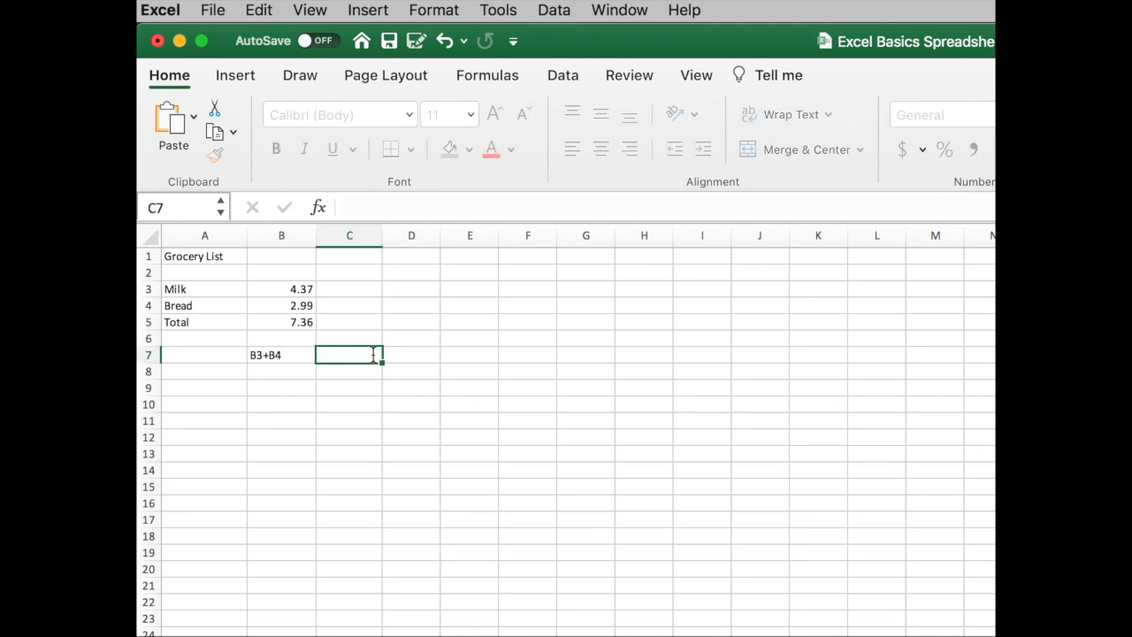
{"action": "left_click", "coordinate": [385, 400]}
Step: Enter the formula =B3+B4 in cell C7 to add the milk and bread prices
{"action": "left_click", "coordinate": [364, 358]}
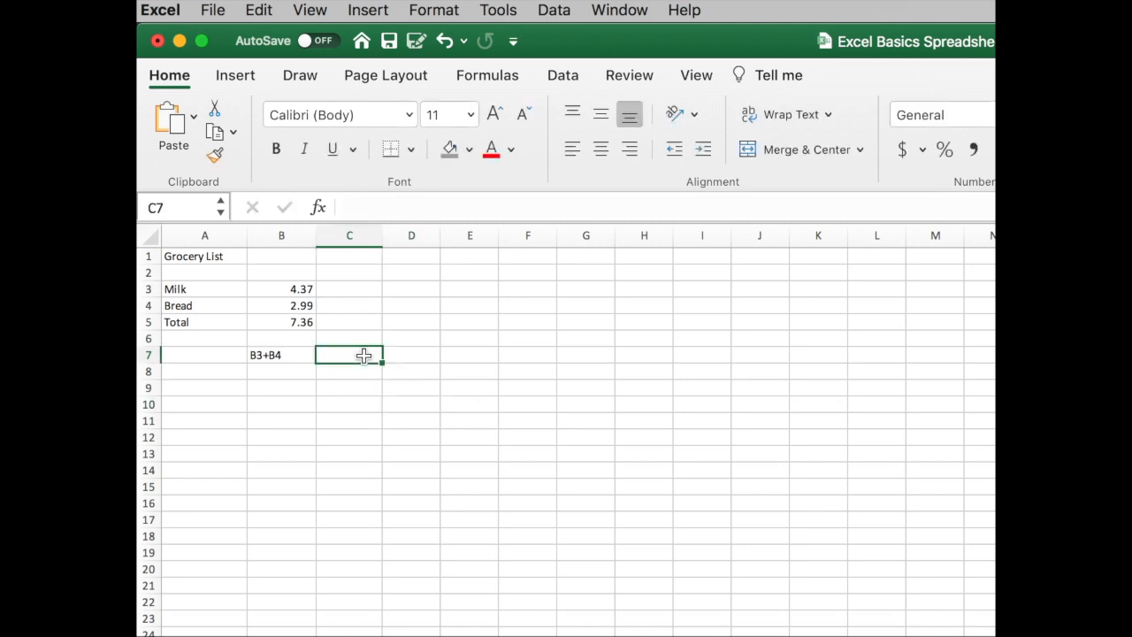
{"action": "left_click", "coordinate": [320, 212]}
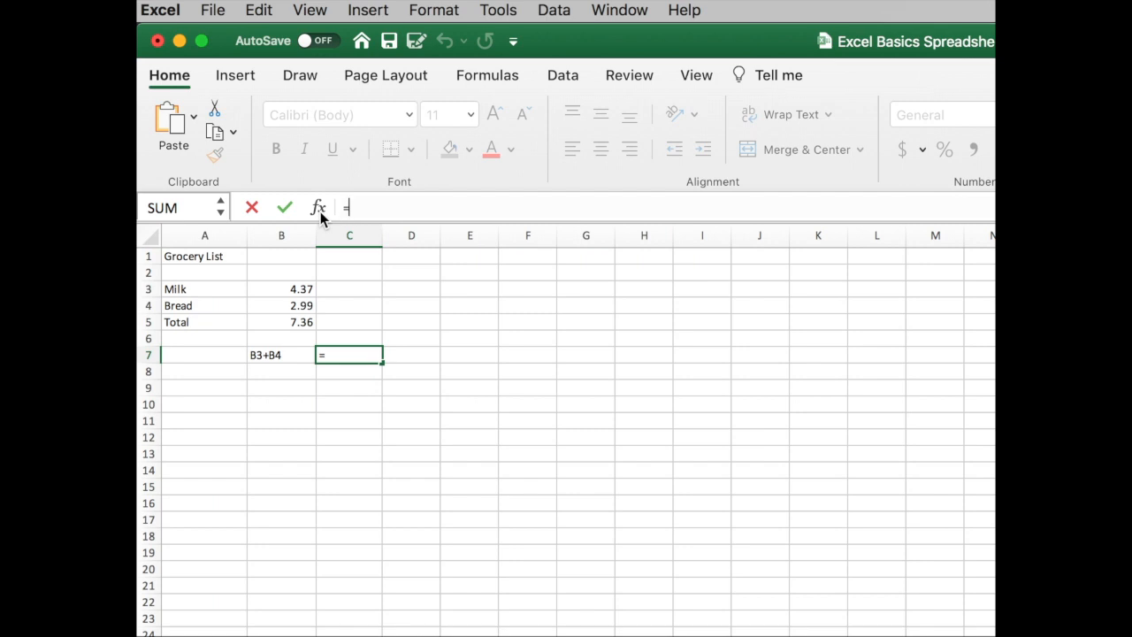
{"action": "type", "text": "b3"}
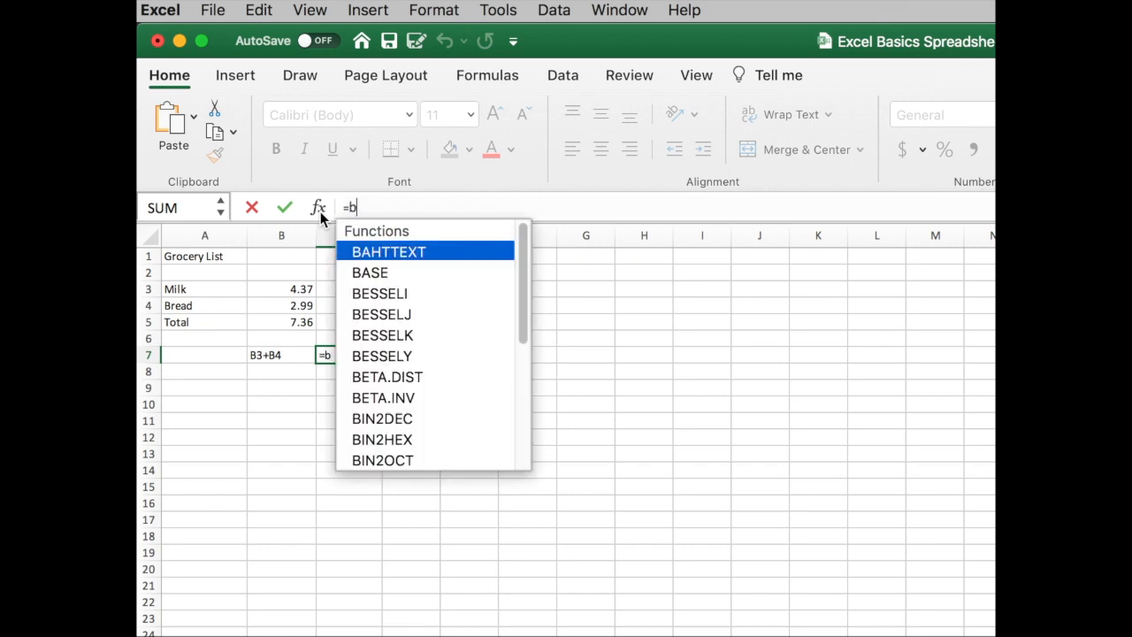
{"action": "key", "text": "BackSpace"}
{"action": "key", "text": "BackSpace"}
{"action": "type", "text": "b3+b4"}
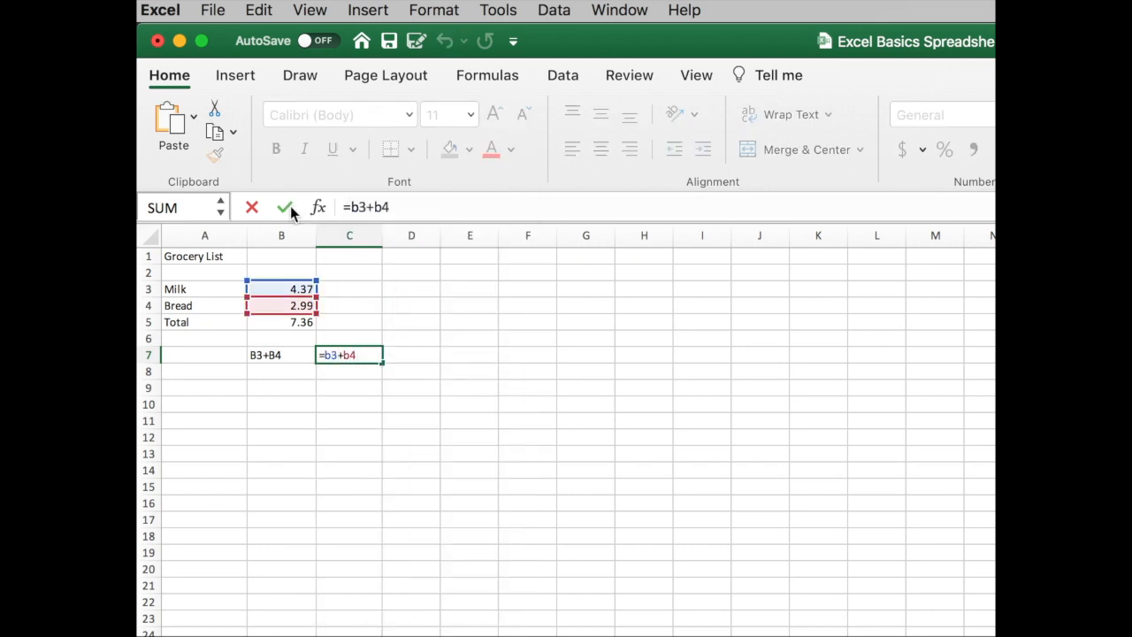
{"action": "left_click", "coordinate": [284, 209]}
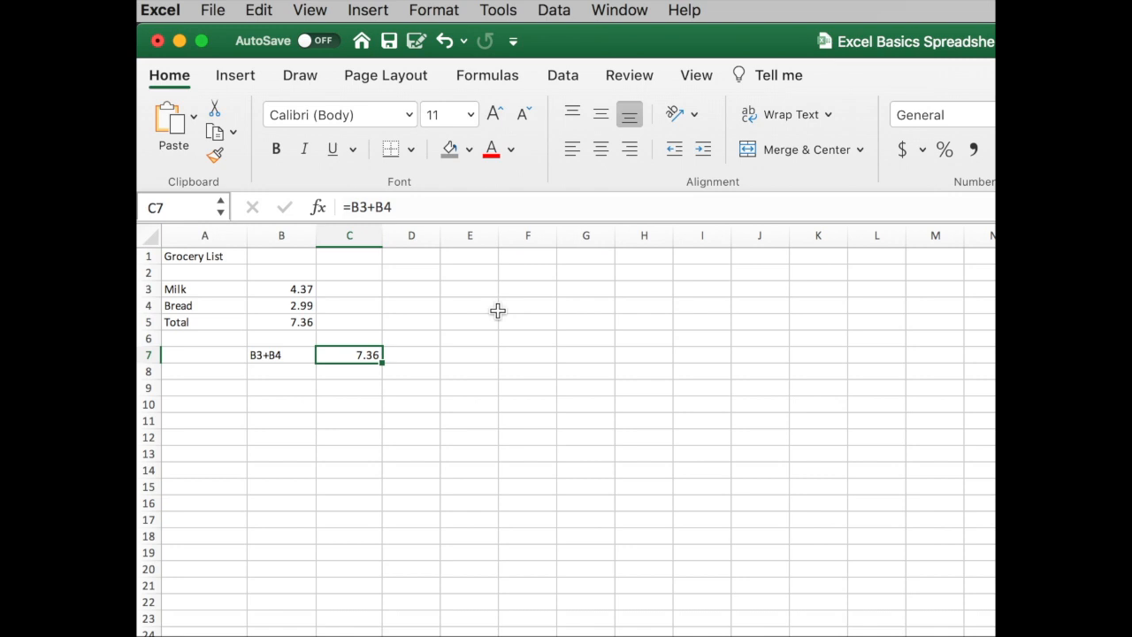
Step: Enter the formula =B3*B4 in cell B11, picking the milk and bread price cells as references
{"action": "left_click", "coordinate": [461, 455]}
{"action": "left_click", "coordinate": [300, 420]}
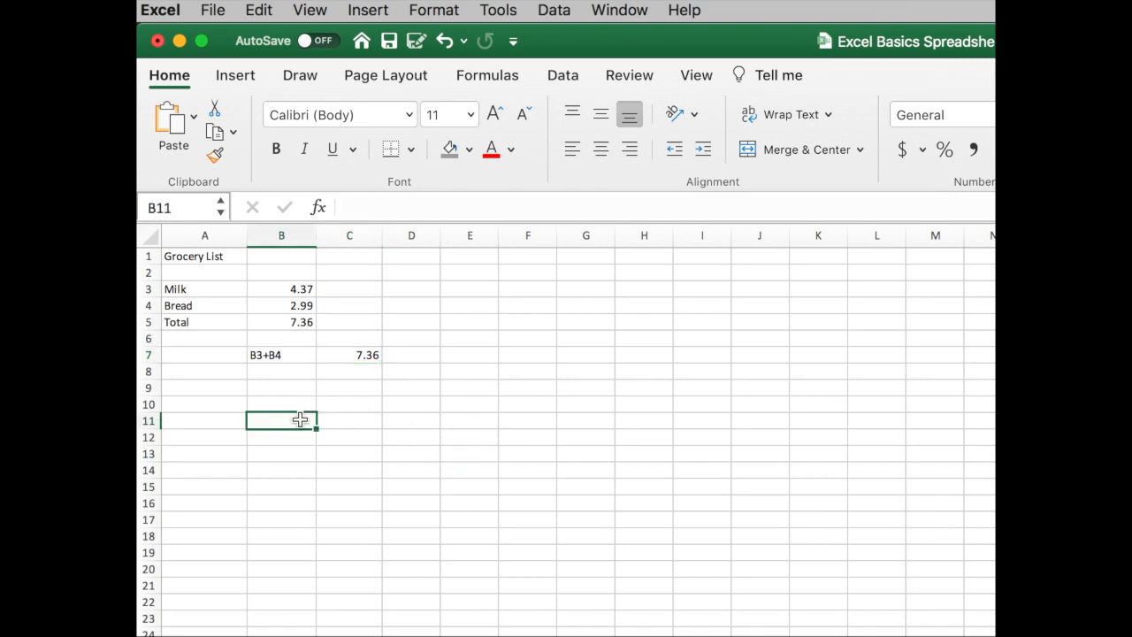
{"action": "type", "text": "="}
{"action": "left_click", "coordinate": [300, 289]}
{"action": "type", "text": "*"}
{"action": "left_click", "coordinate": [300, 305]}
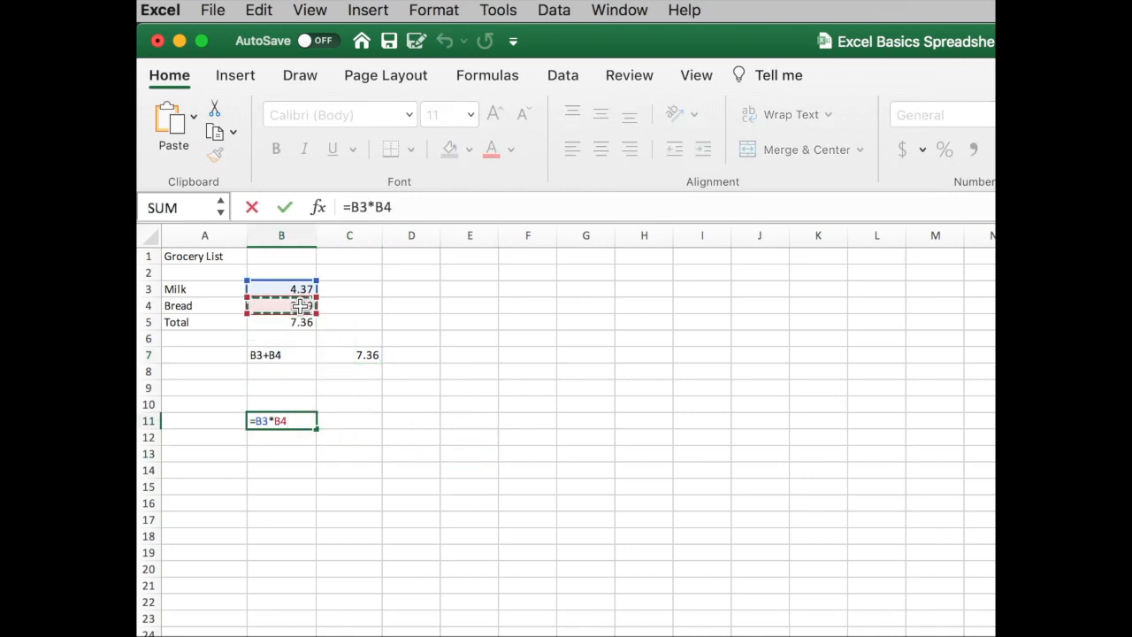
{"action": "key", "text": "Return"}
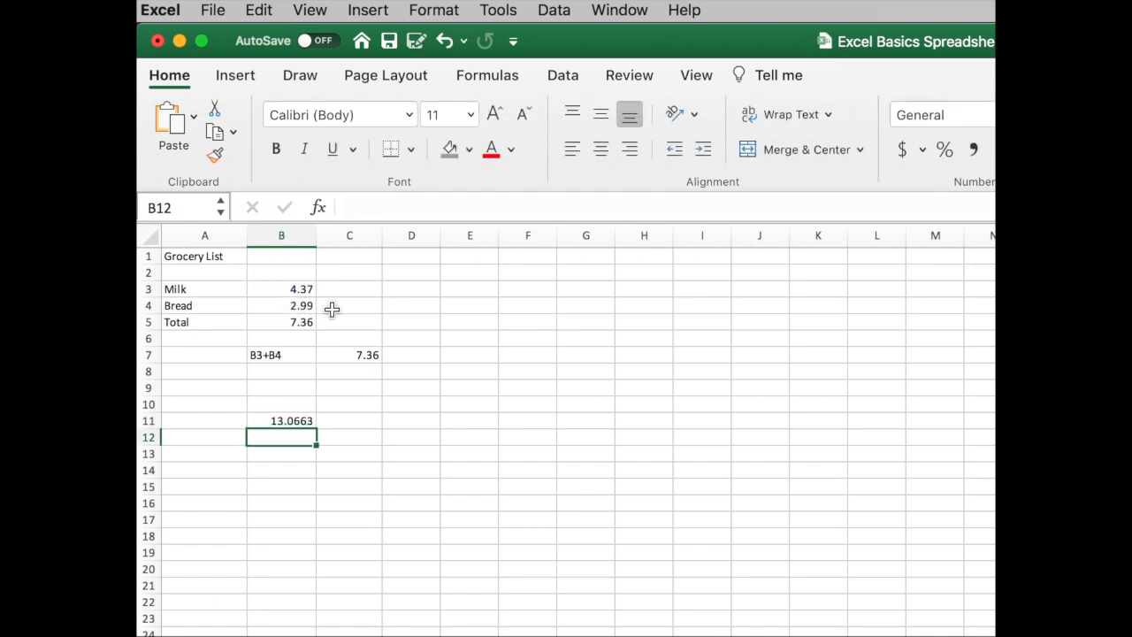